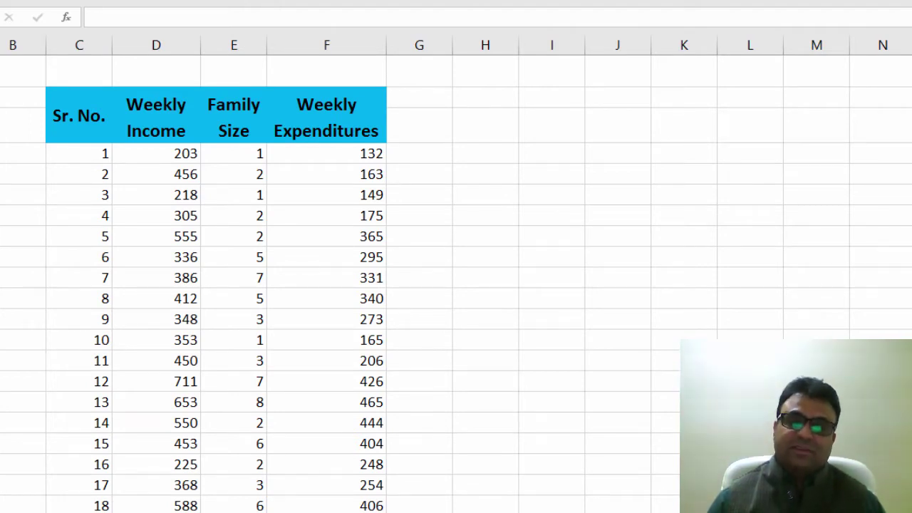
Step: Insert a scatter chart of Weekly Expenditures against Weekly Income, with all data rows and headers, and place it beside the table
left_click(157, 115)
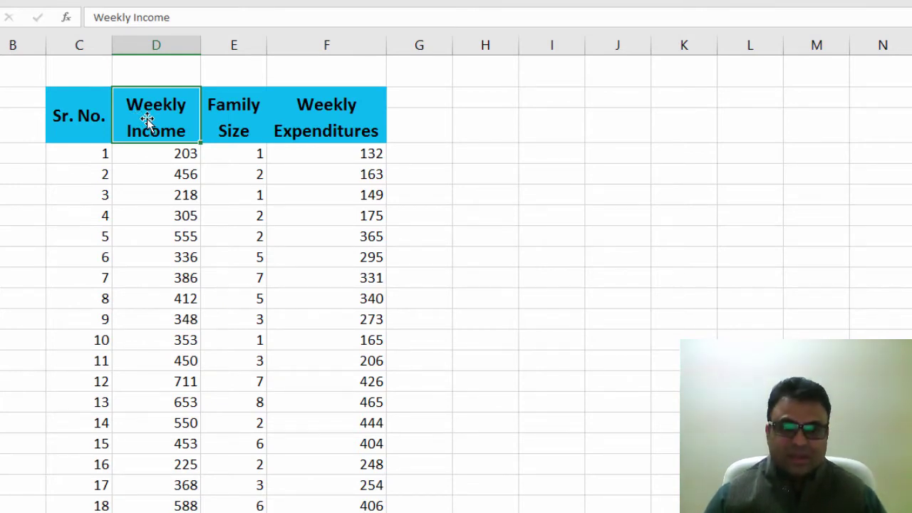
key("shift+Down")
key("ctrl+shift+Down")
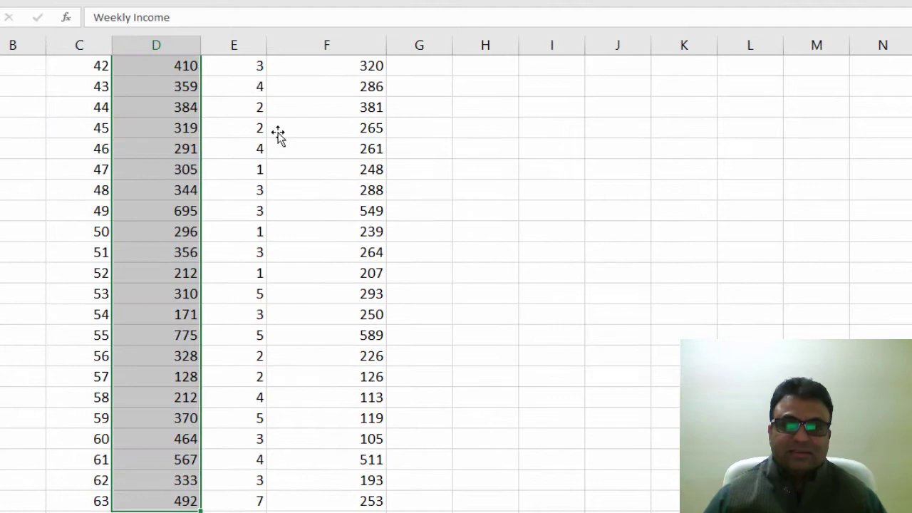
scroll(549, 223, "up", 14)
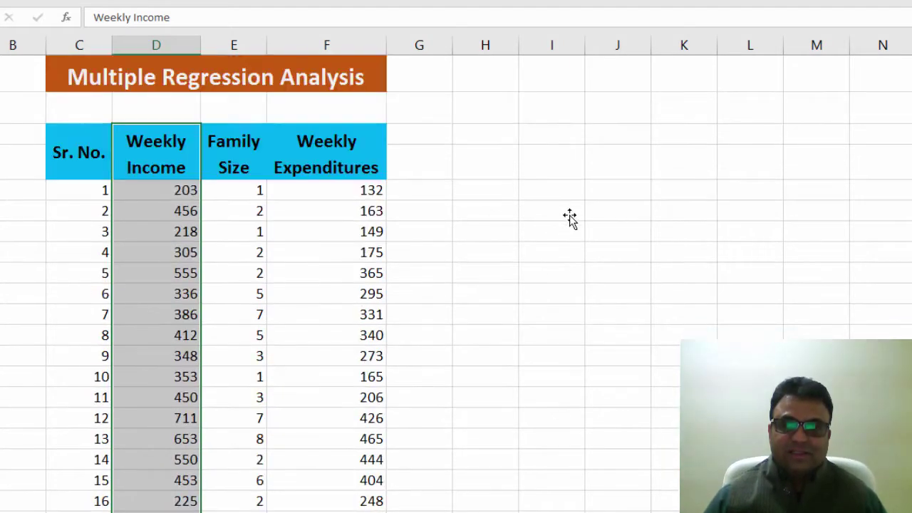
left_click(345, 147, "ctrl")
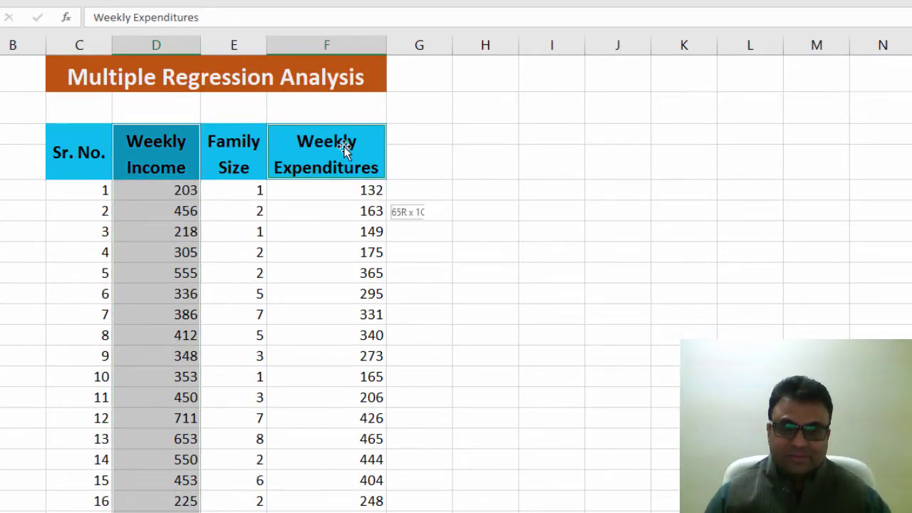
key("shift+Down")
key("ctrl+shift+Down")
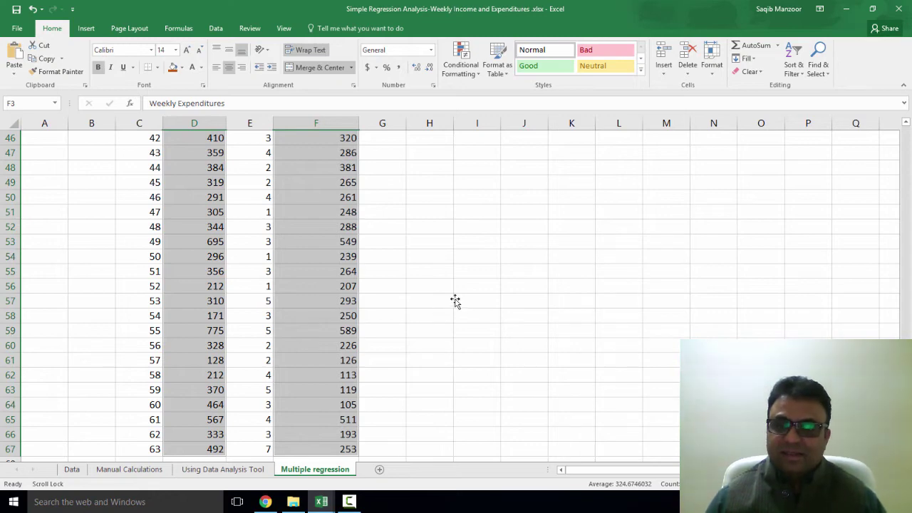
scroll(901, 166, "up", 13)
scroll(902, 166, "up", 2)
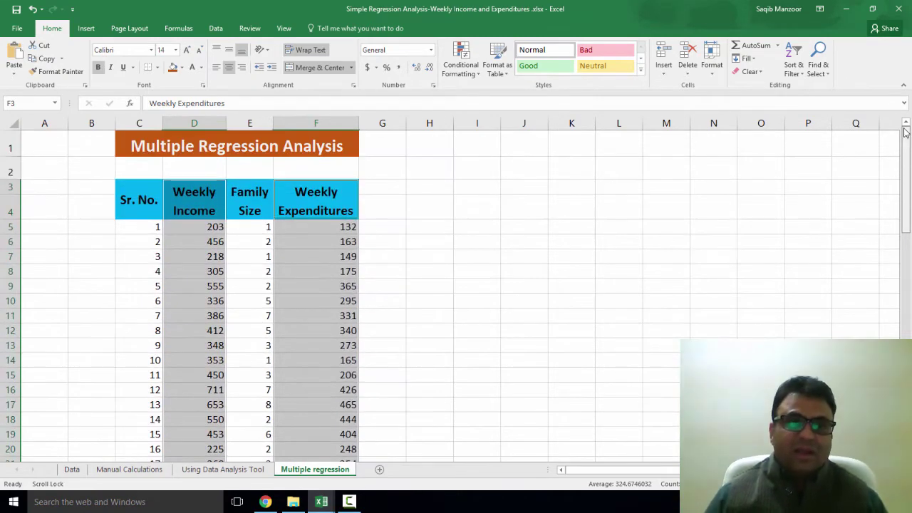
left_click(86, 28)
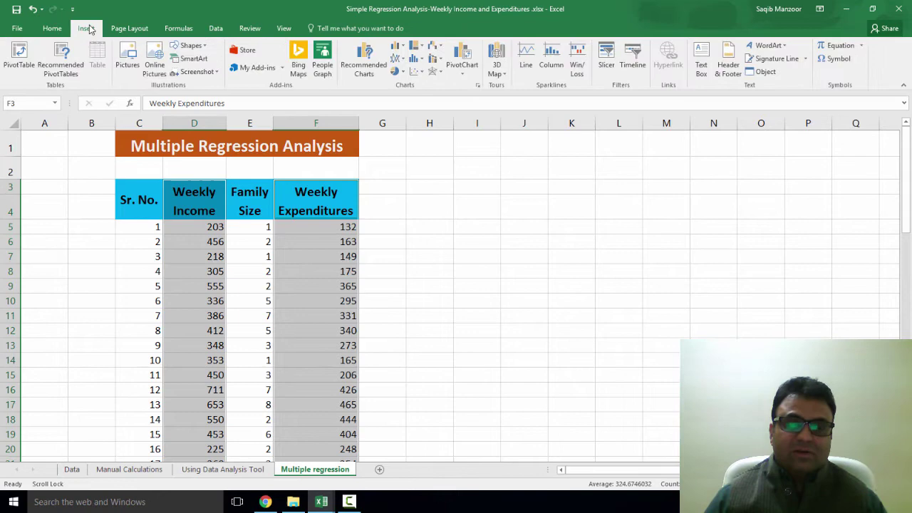
left_click(416, 72)
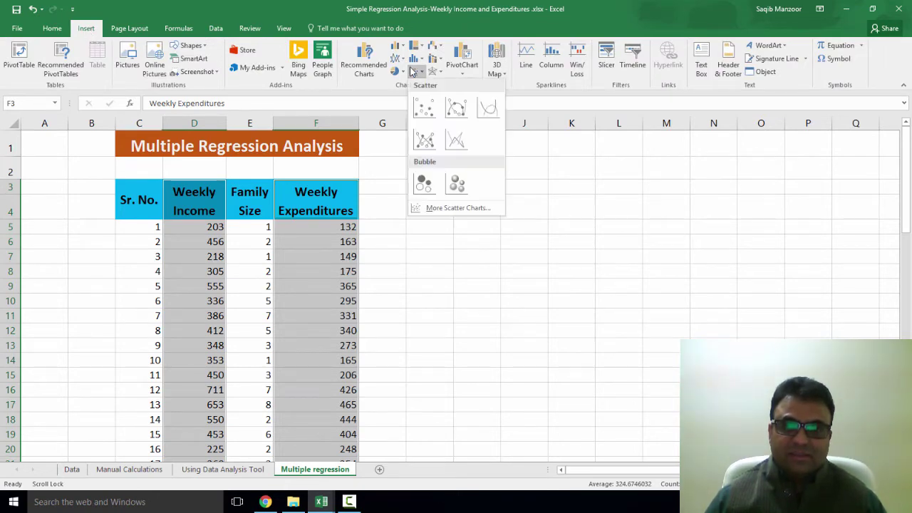
left_click(424, 107)
left_click_drag(533, 218, 715, 156)
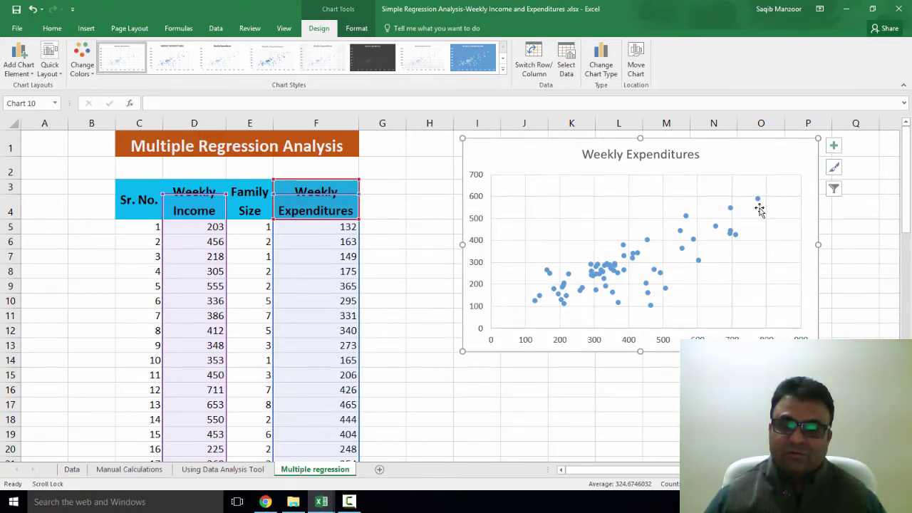
left_click(524, 389)
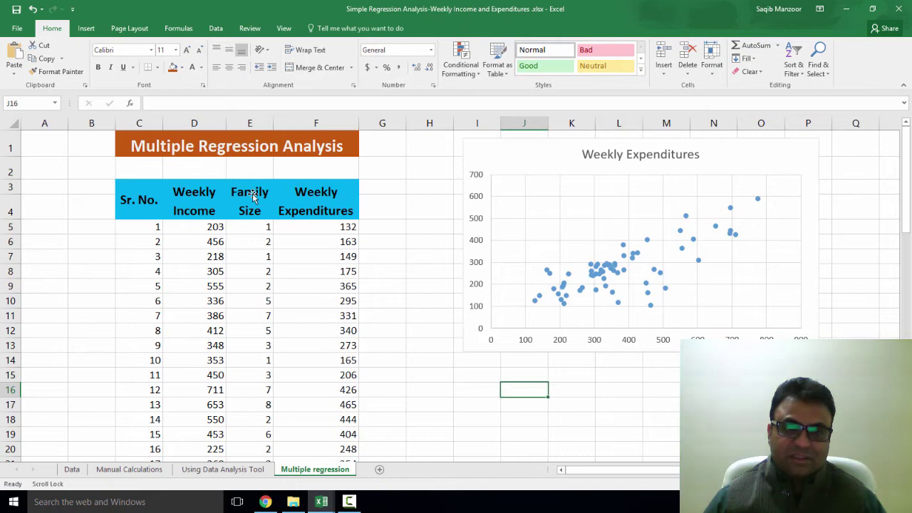
Step: Insert a scatter chart of Weekly Expenditures against Family Size from all rows of the two columns
left_click(259, 197)
left_click_drag(259, 197, 303, 199)
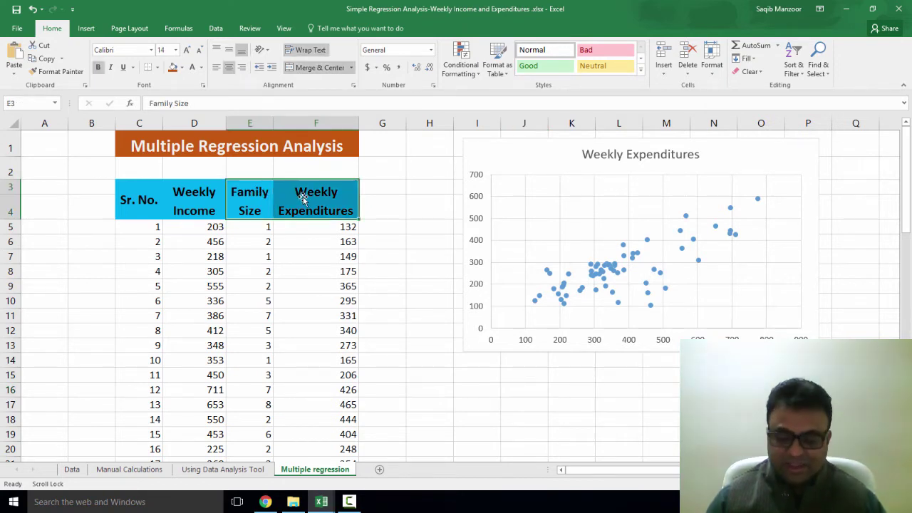
key("ctrl+shift+Down")
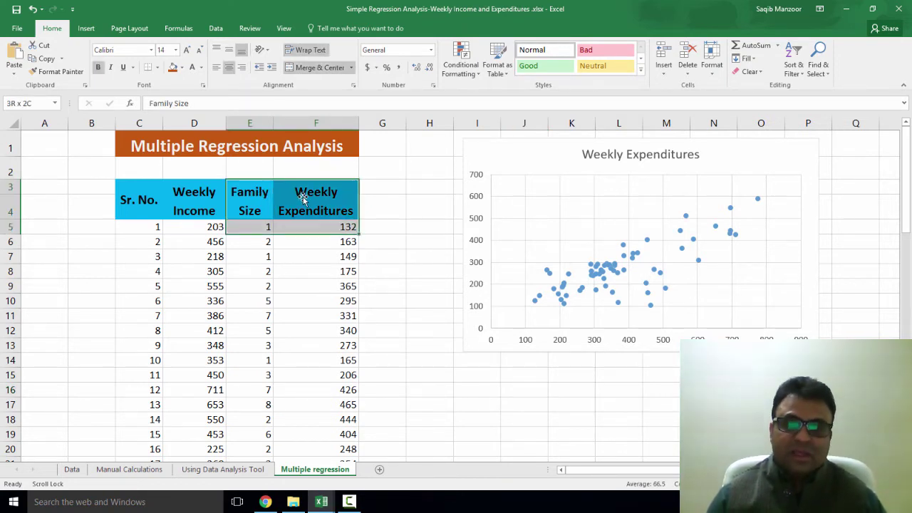
key("ctrl+shift+Down")
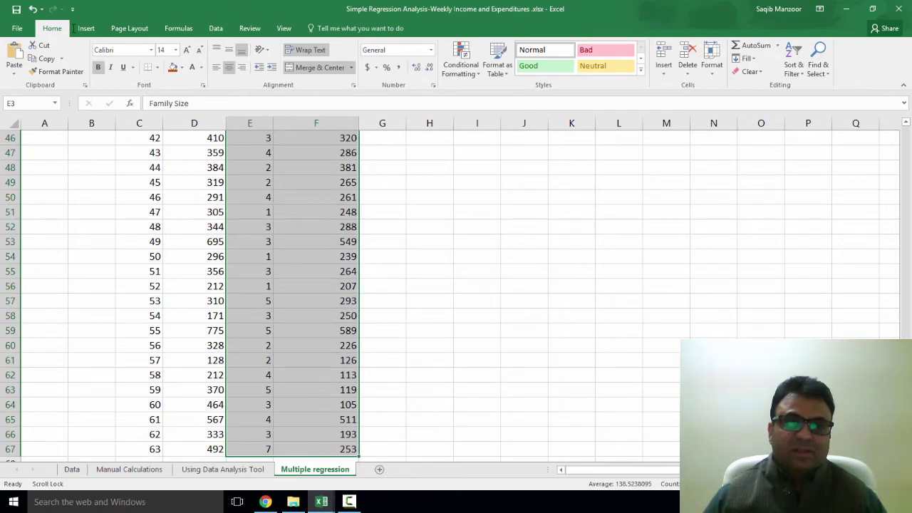
left_click(86, 28)
left_click(413, 72)
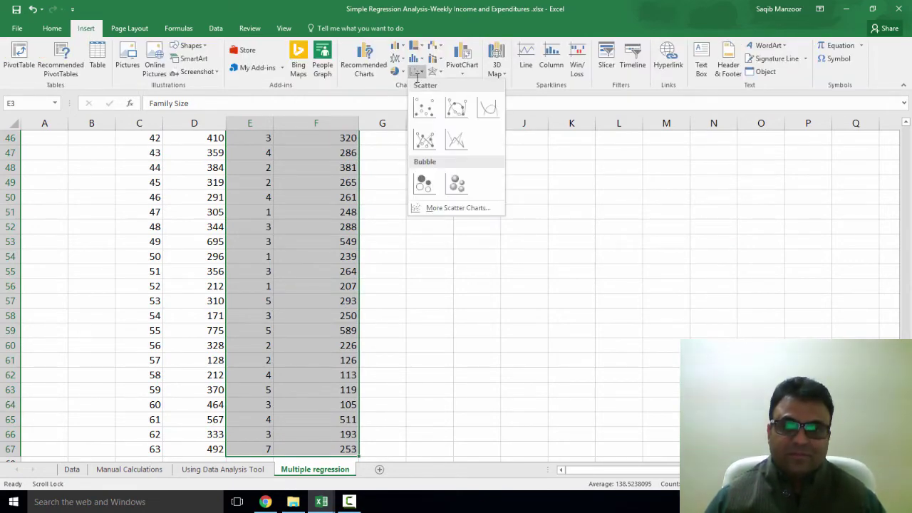
left_click(423, 108)
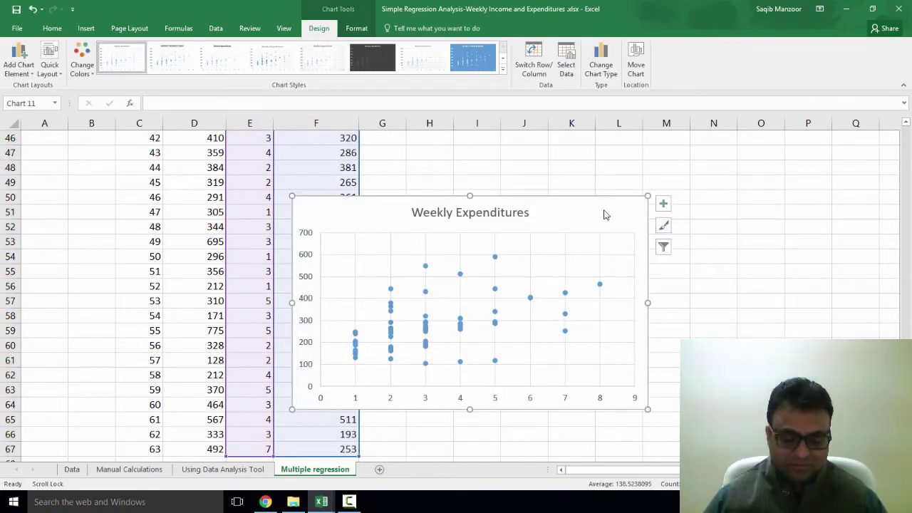
Step: Cut the Family Size scatter chart and paste it at cell I15, below the Weekly Income chart
key("Escape")
scroll(641, 257, "up", 15)
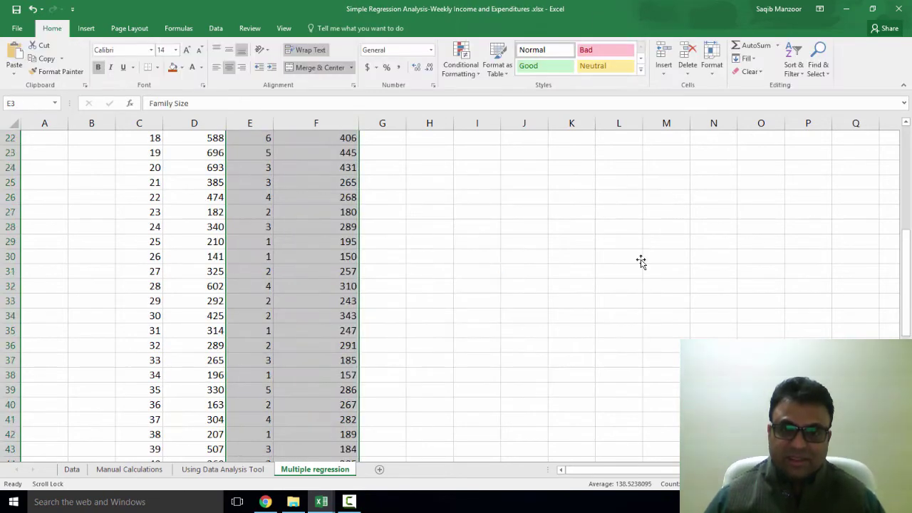
scroll(644, 277, "down", 3)
left_click(493, 212)
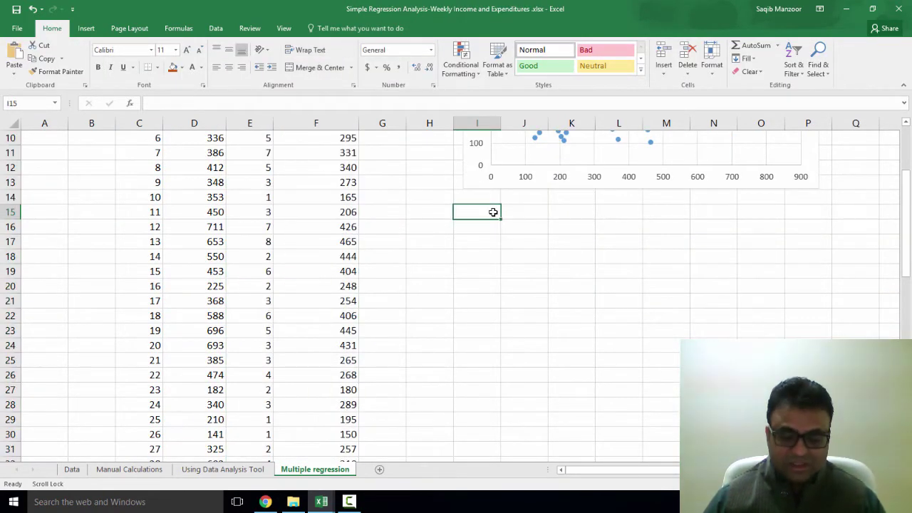
left_click(493, 213)
left_click(863, 199)
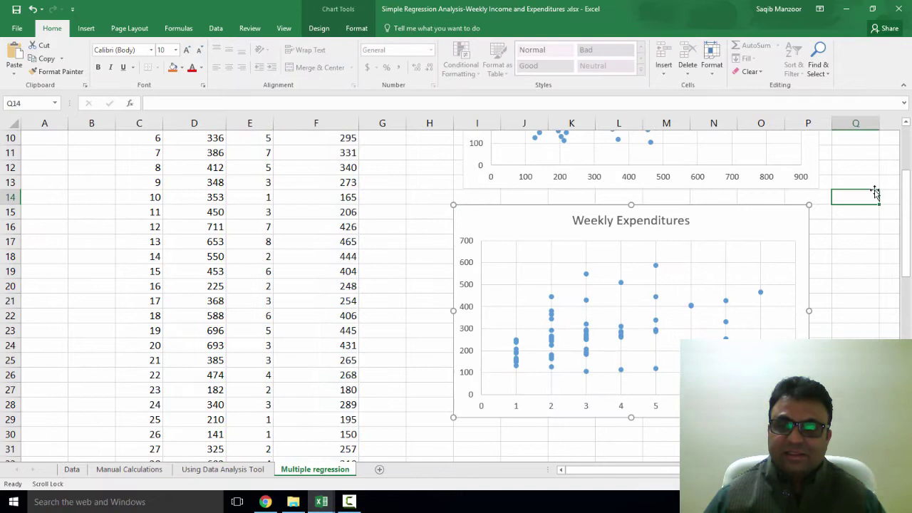
Step: Add a trendline to the Family Size scatter chart
left_click(799, 223)
left_click(824, 212)
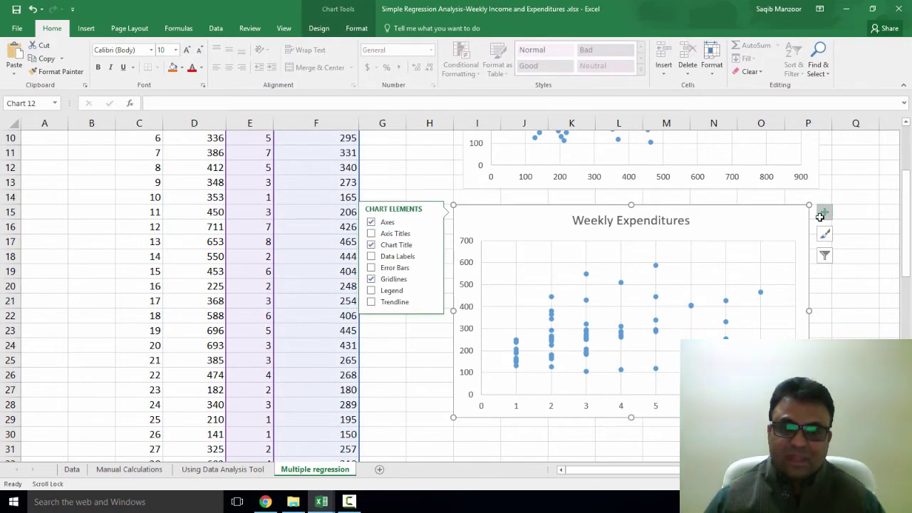
left_click(397, 303)
left_click(858, 313)
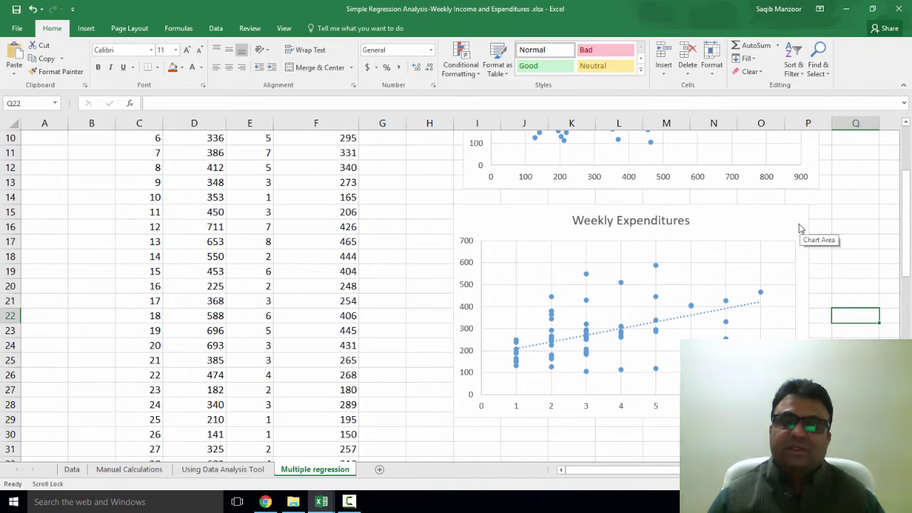
Step: Move both scatter charts farther away from the data table, clearing the columns up to about column O
scroll(799, 228, "up", 3)
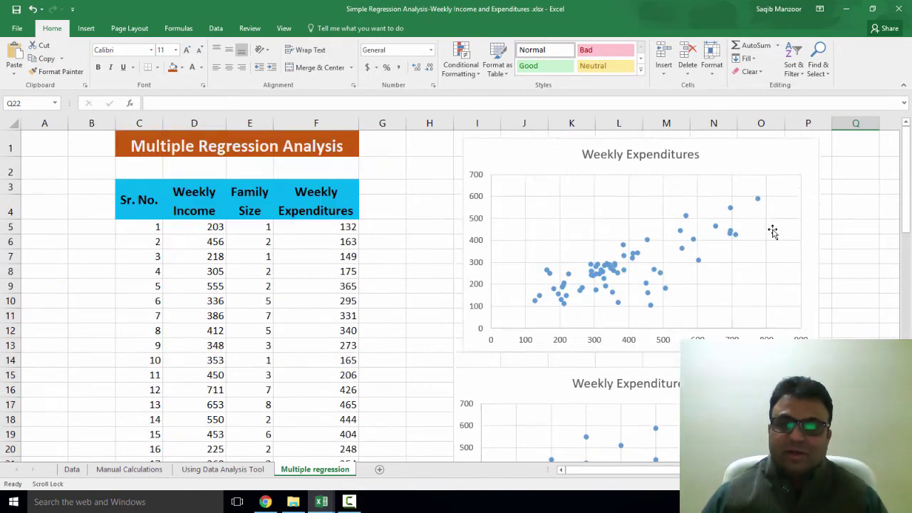
scroll(560, 228, "down", 2)
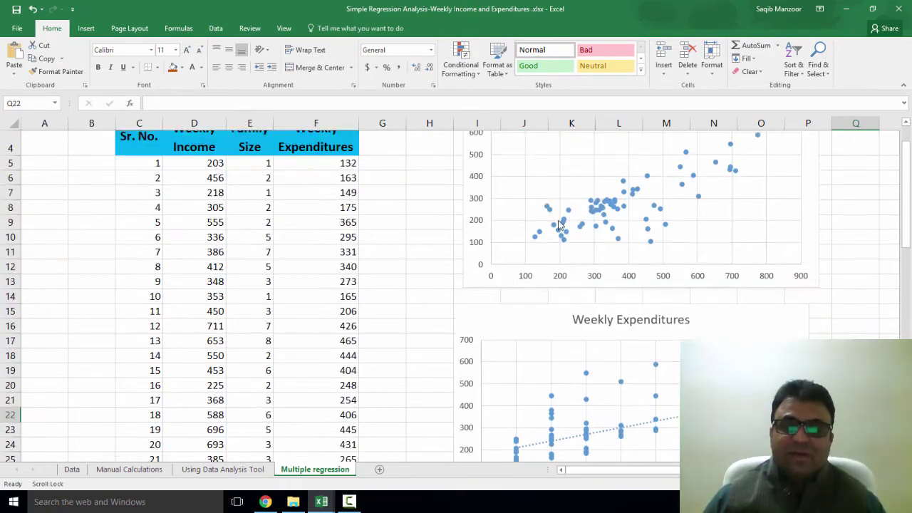
scroll(552, 257, "up", 2)
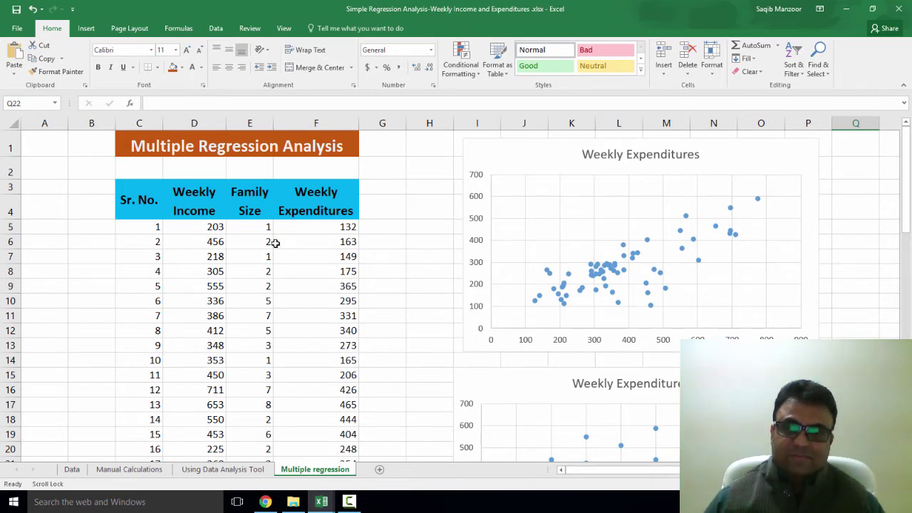
left_click(849, 226)
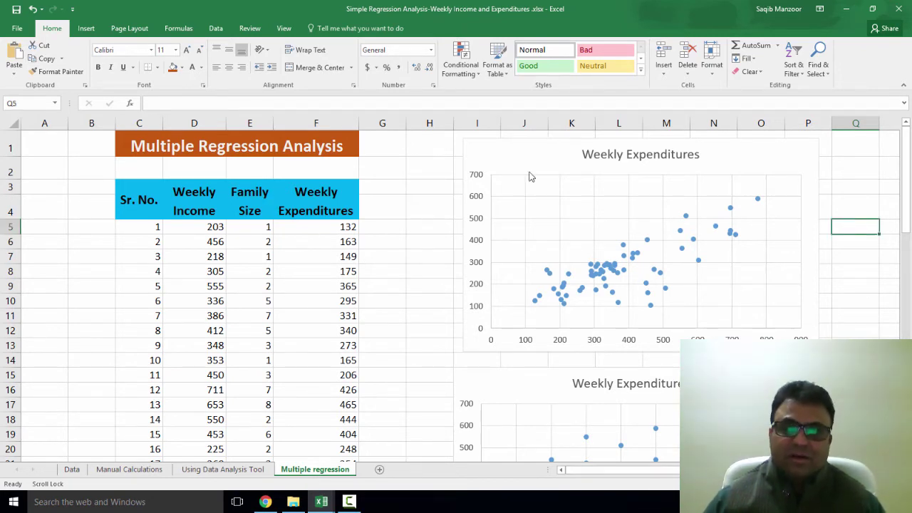
left_click_drag(510, 159, 820, 155)
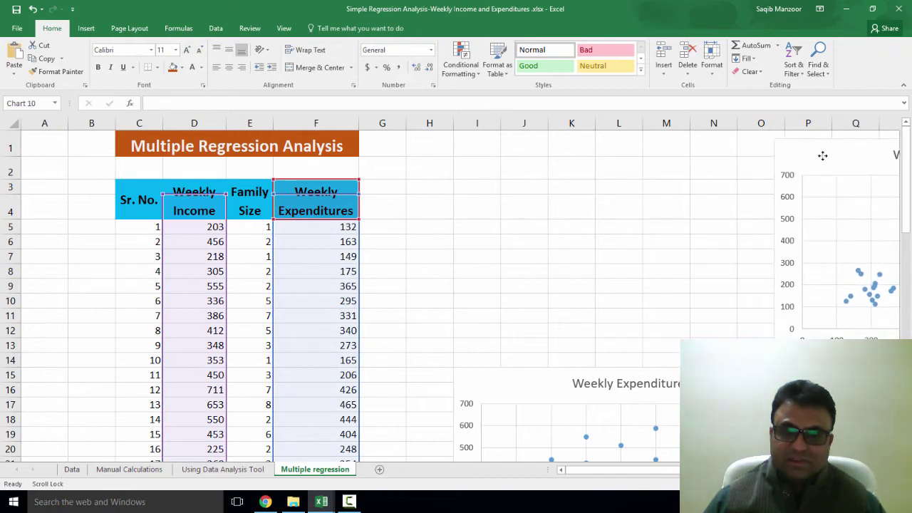
left_click(508, 383)
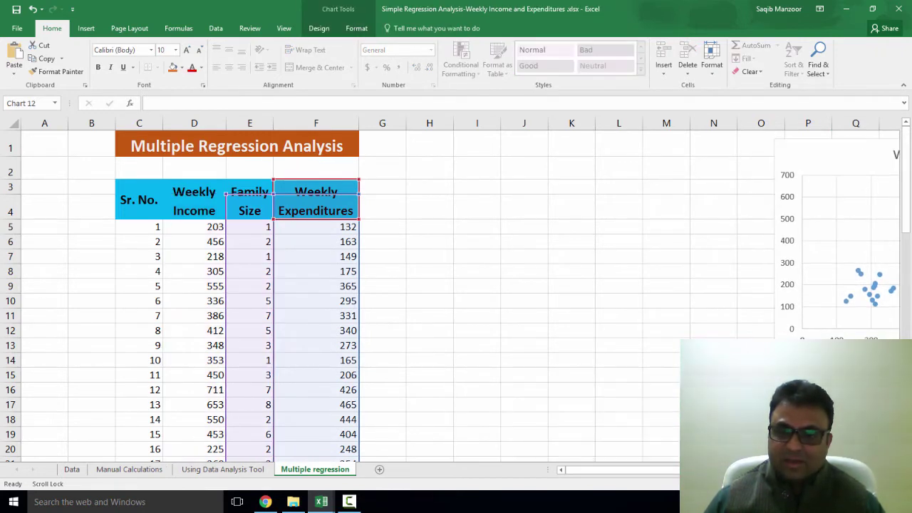
left_click(429, 245)
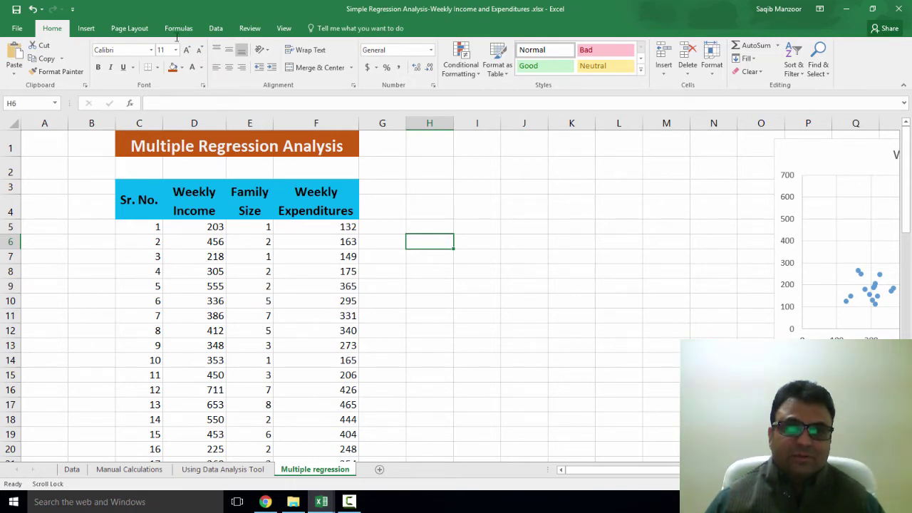
Step: Start the Data Analysis Regression tool and set its Input Y Range to $F$5:$F$68
left_click(216, 28)
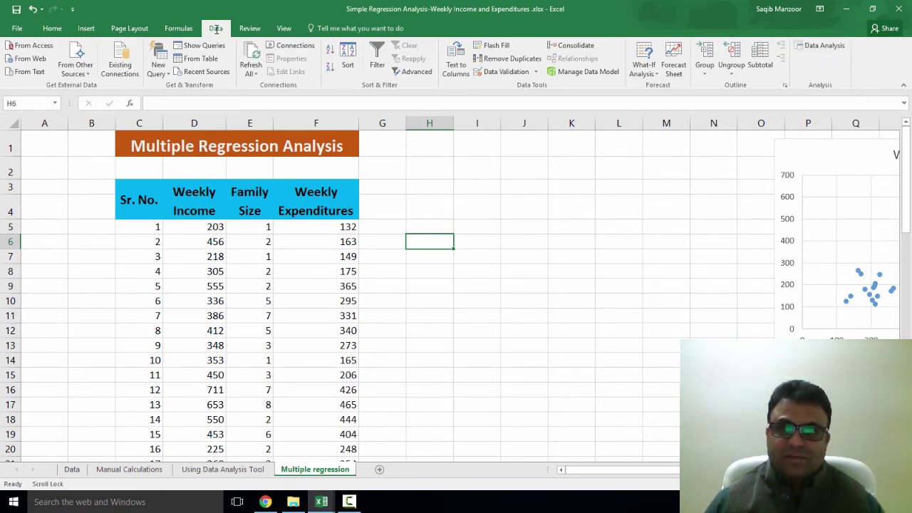
left_click(823, 46)
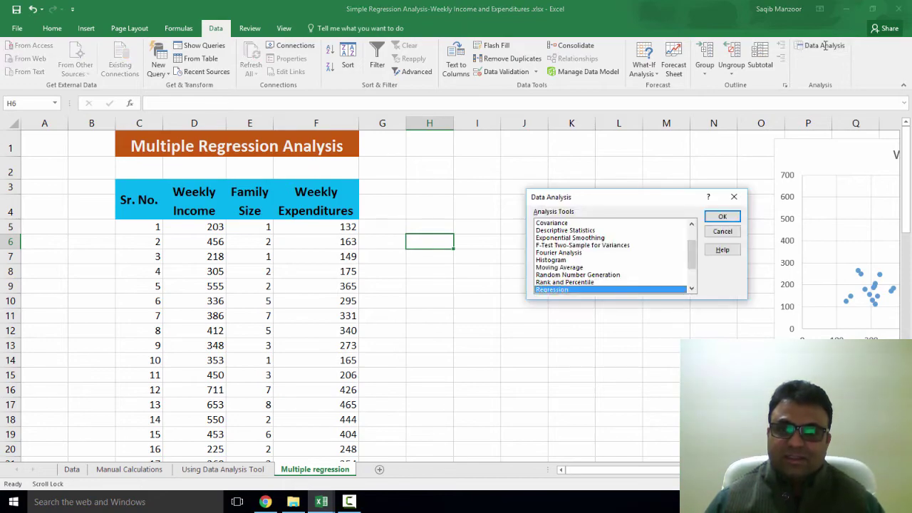
left_click(723, 231)
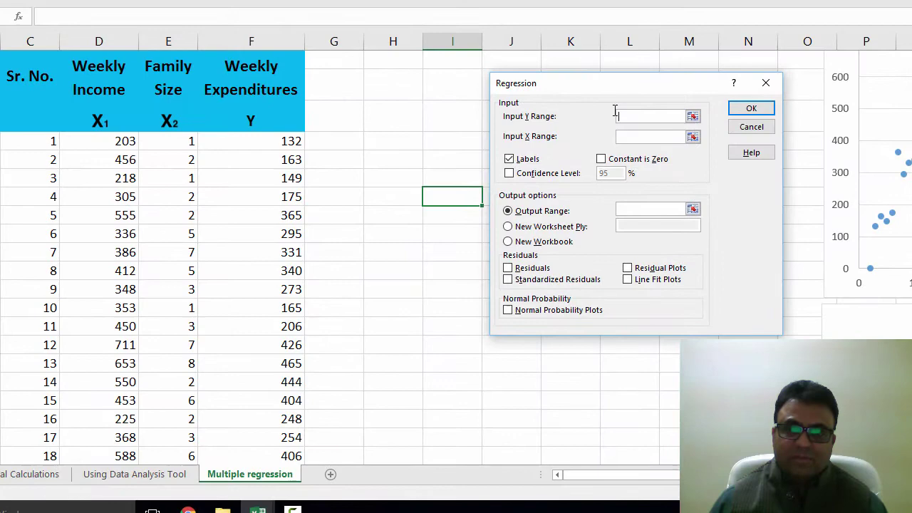
left_click(693, 116)
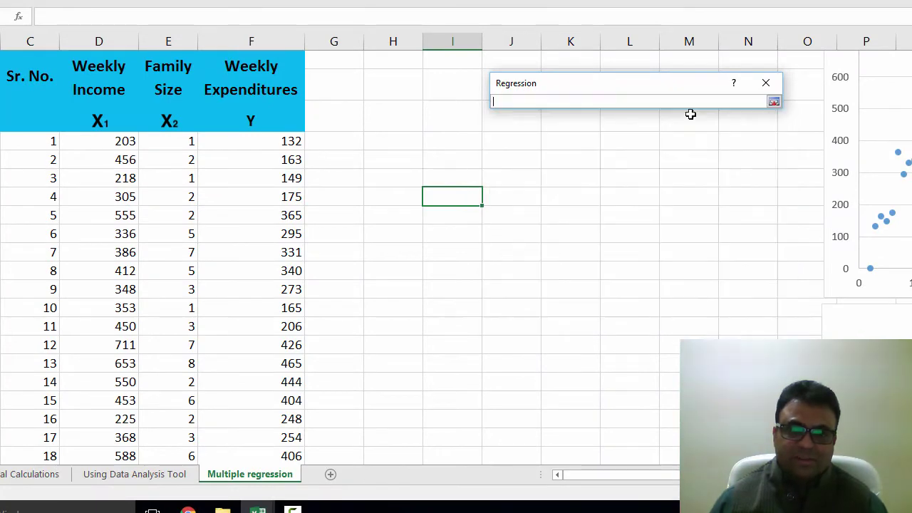
left_click(271, 119)
left_click_drag(271, 119, 261, 425)
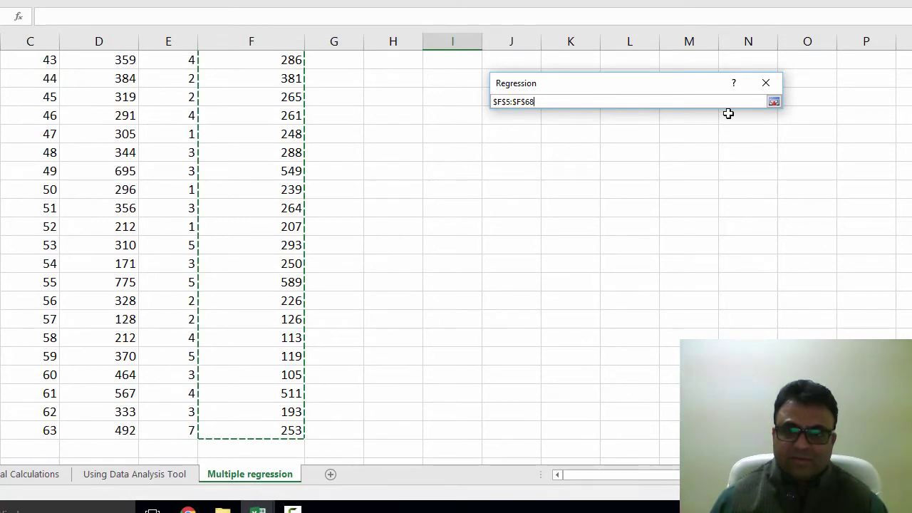
left_click(773, 102)
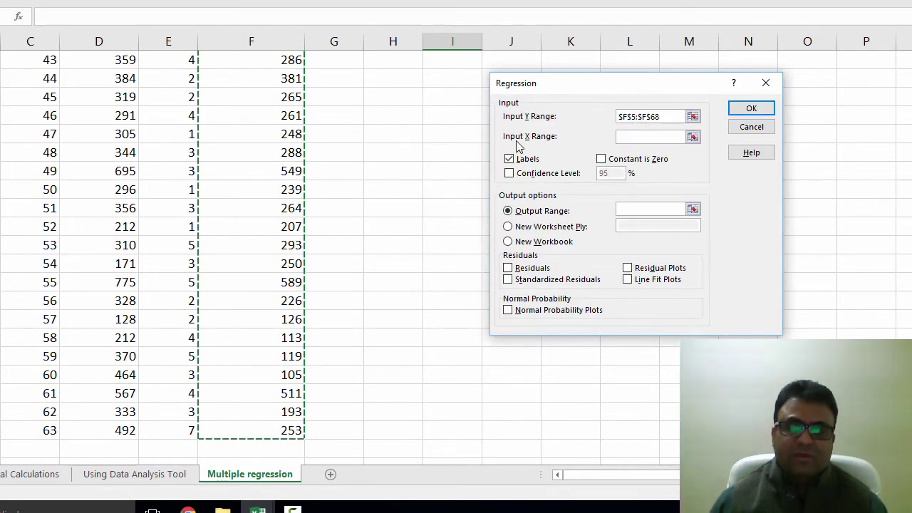
Step: Set the regression's Input X Range to $D$5:$E$68, covering both the Weekly Income and Family Size columns with their labels
left_click(693, 136)
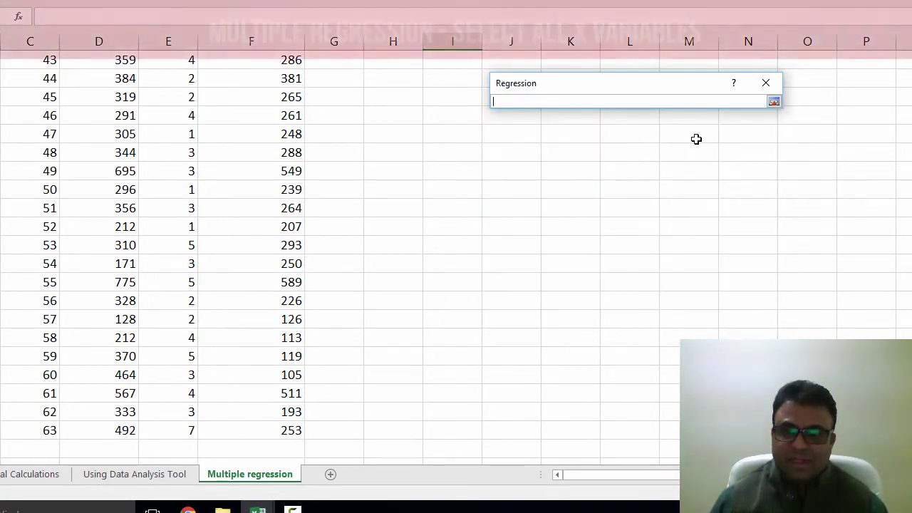
scroll(696, 139, "up", 15)
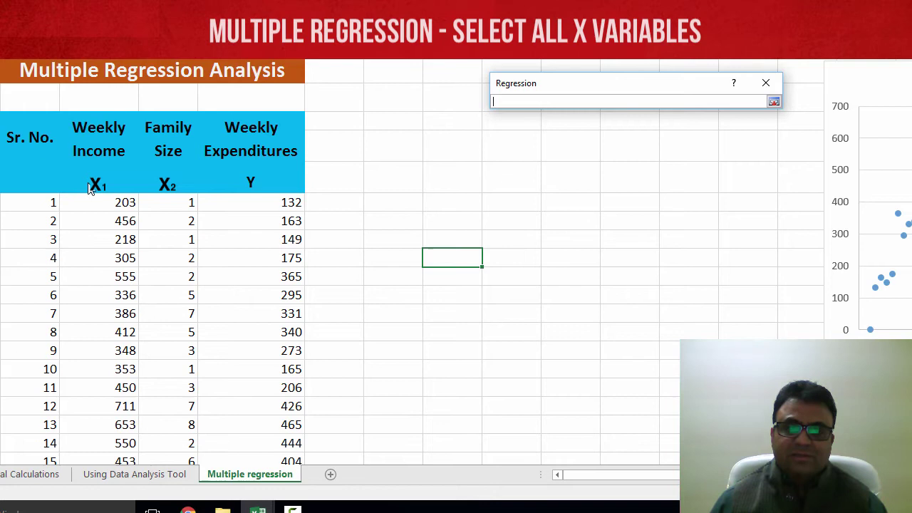
left_click_drag(95, 187, 164, 198)
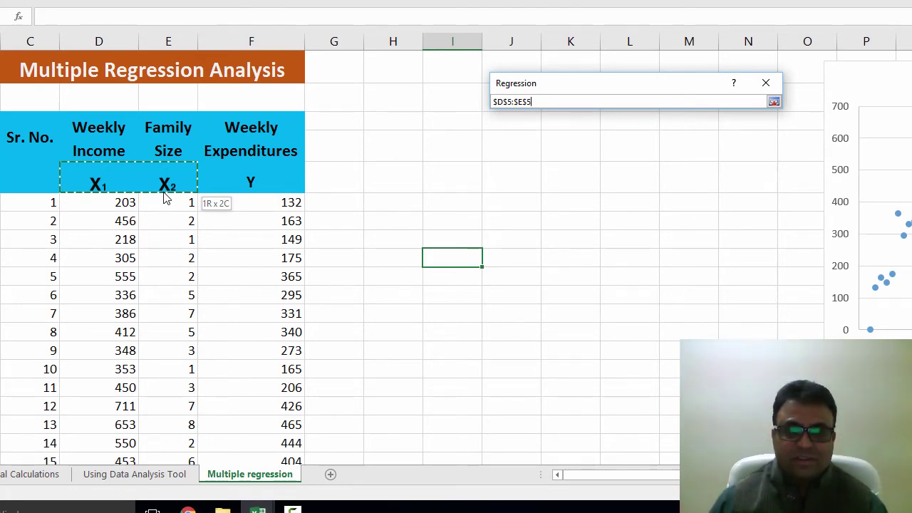
left_click_drag(164, 198, 165, 391)
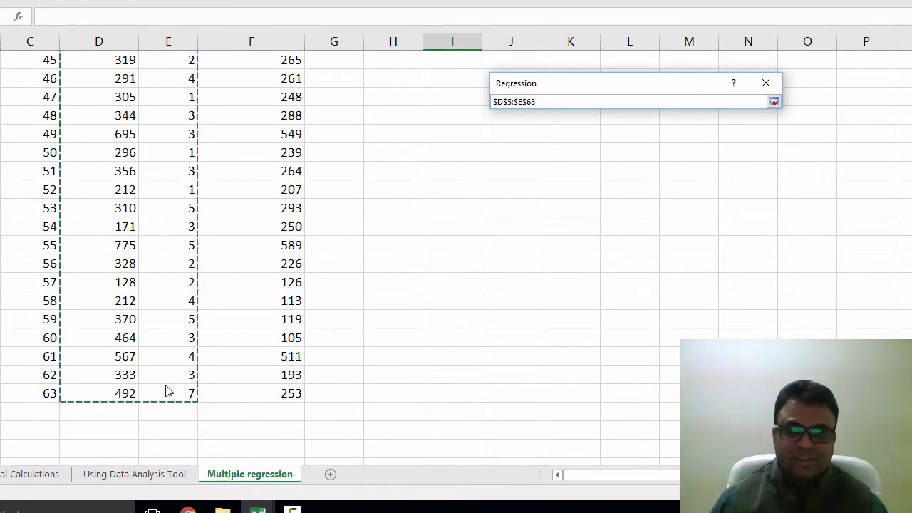
left_click(774, 101)
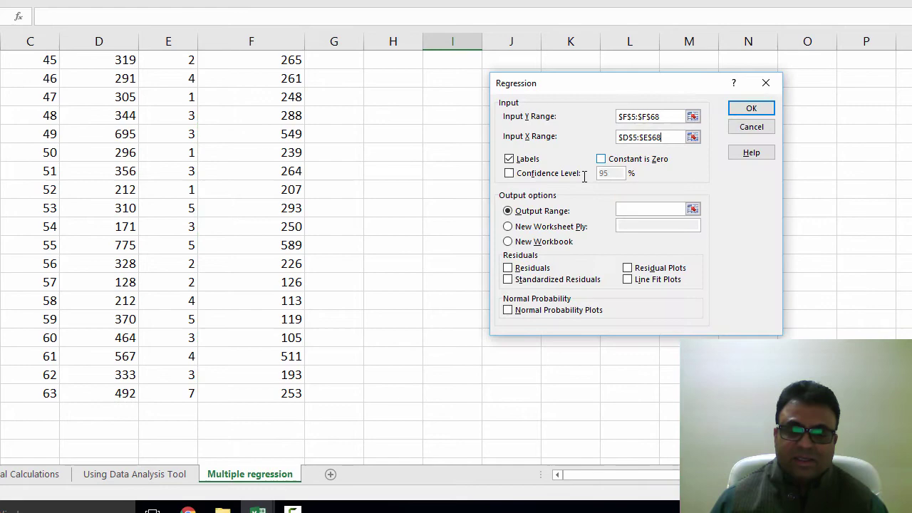
Step: Keep Labels enabled, set the Output Range to $I$9, and run the regression
double_click(509, 158)
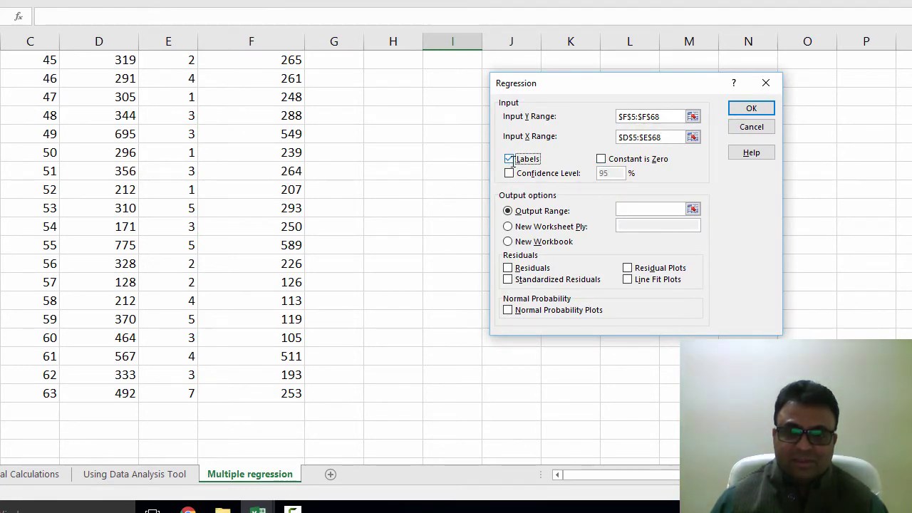
left_click(635, 207)
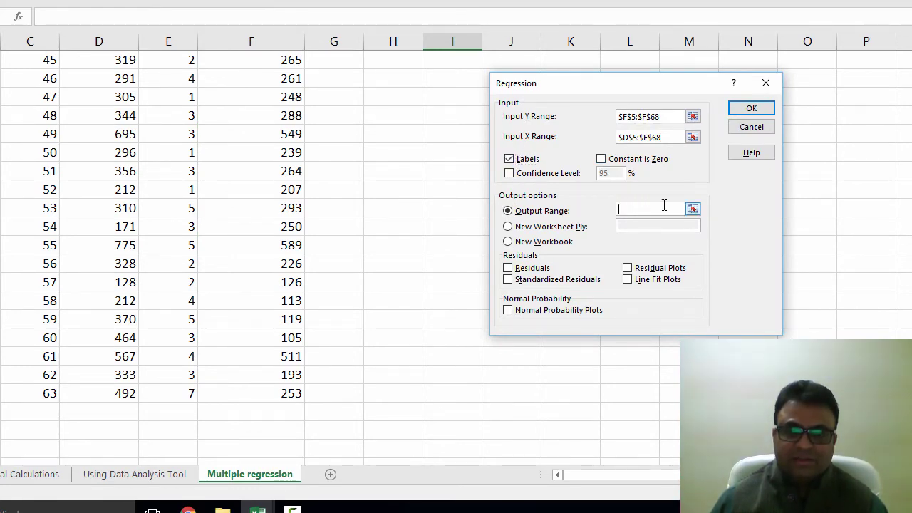
scroll(415, 197, "up", 14)
scroll(420, 218, "up", 3)
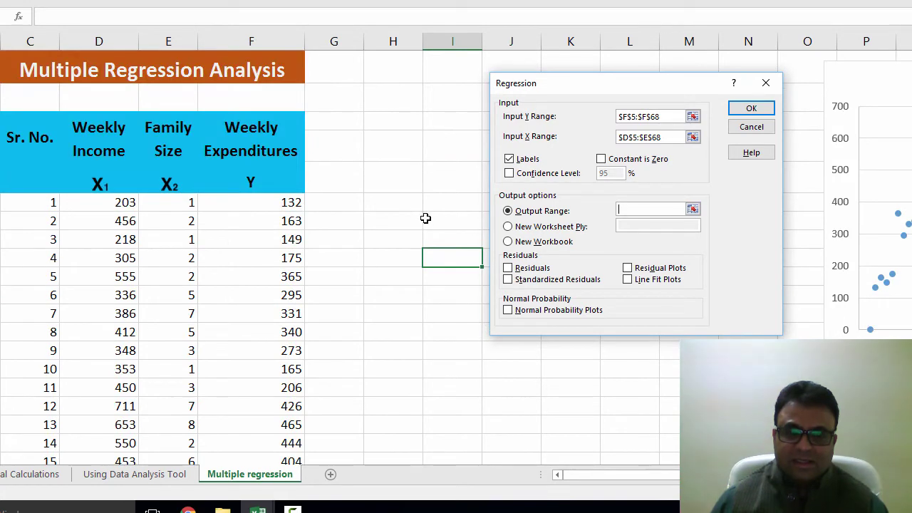
left_click(458, 261)
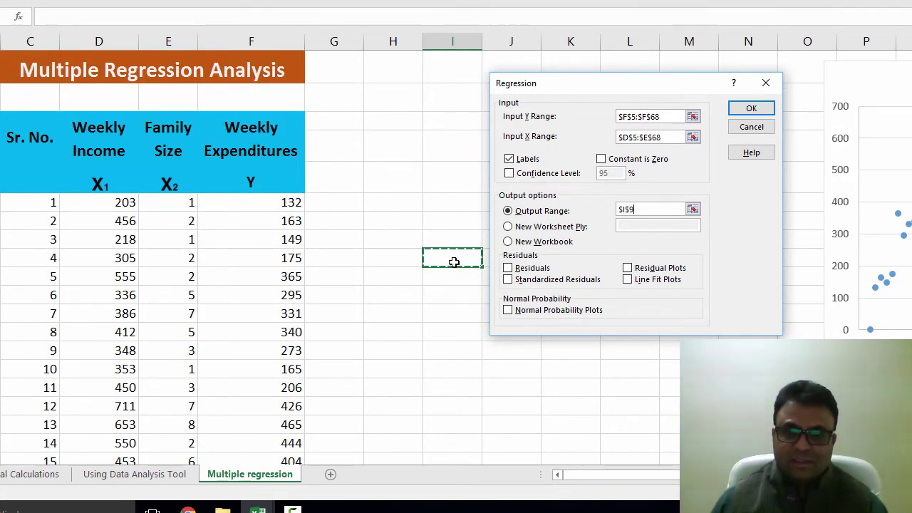
left_click(750, 108)
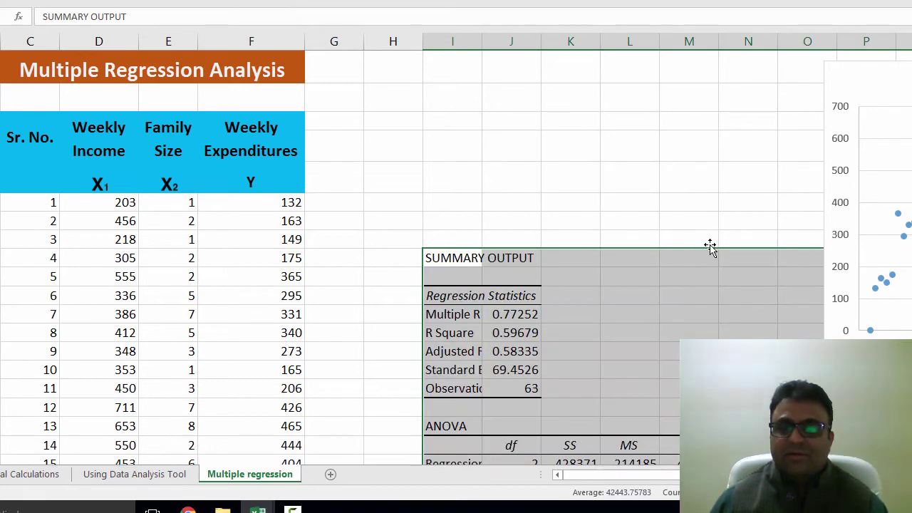
Step: Autofit column I so the row labels of the regression output fit in full
scroll(684, 185, "down", 3)
left_click(841, 92)
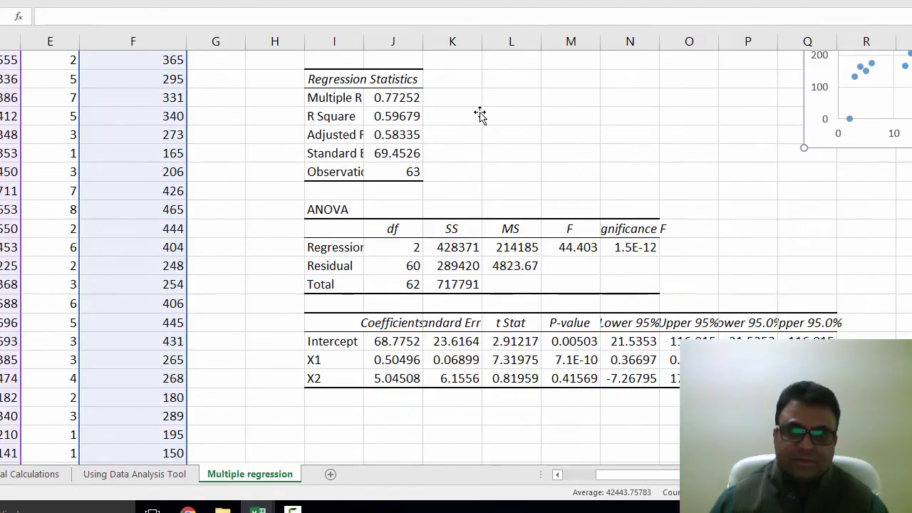
double_click(364, 43)
left_click(568, 136)
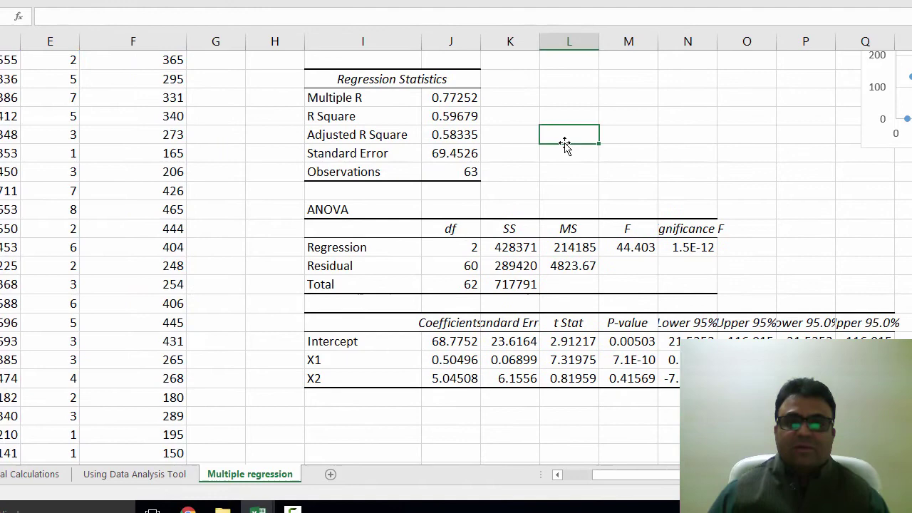
Step: Examine the Multiple R, R Square and Observations values in the Regression Statistics table
left_click(447, 102)
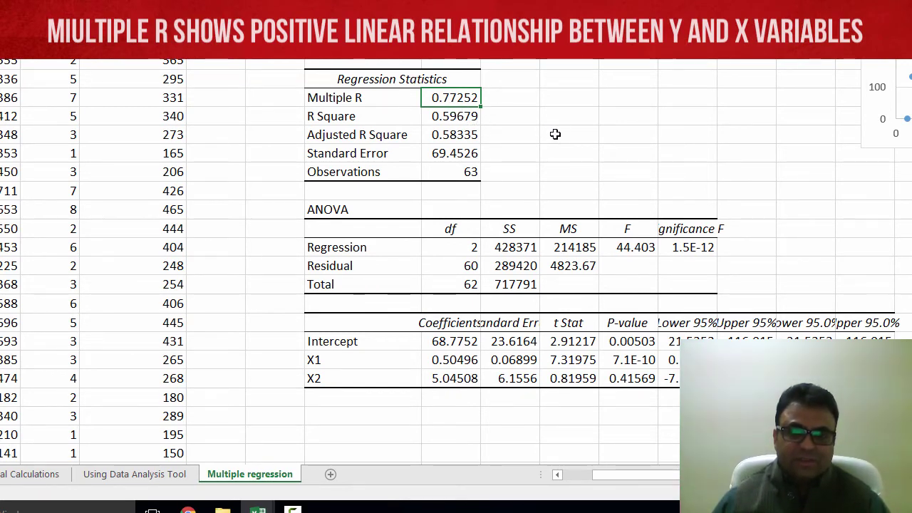
left_click(442, 117)
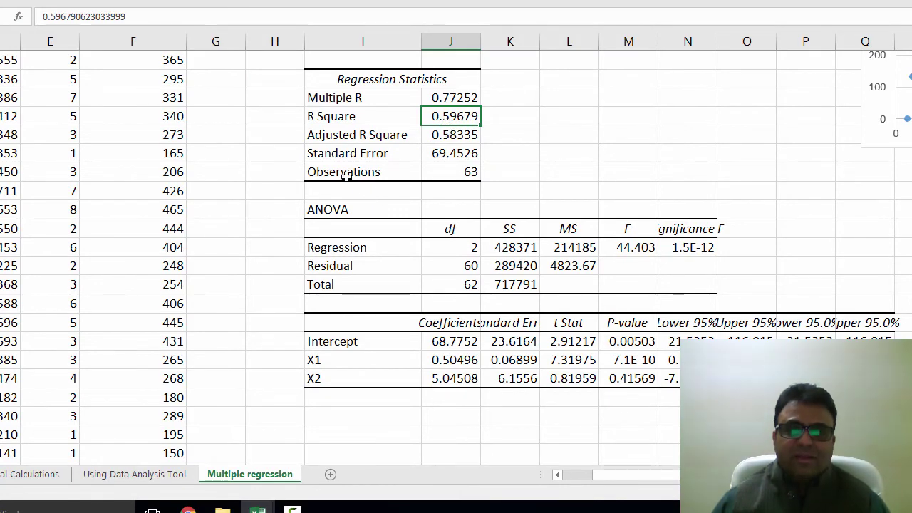
left_click(437, 168)
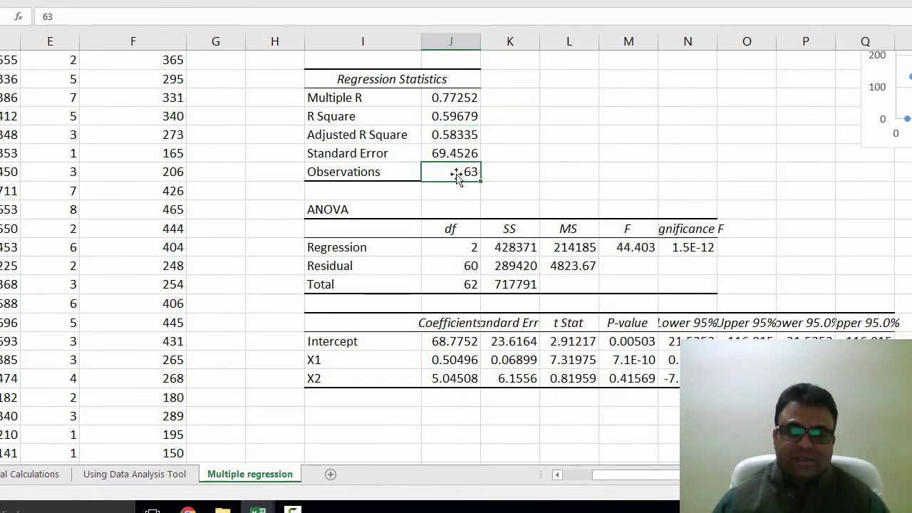
Step: Examine the coefficients table of the regression output, checking the Intercept, X1 and X2 rows against the rest of the summary
scroll(456, 177, "down", 4)
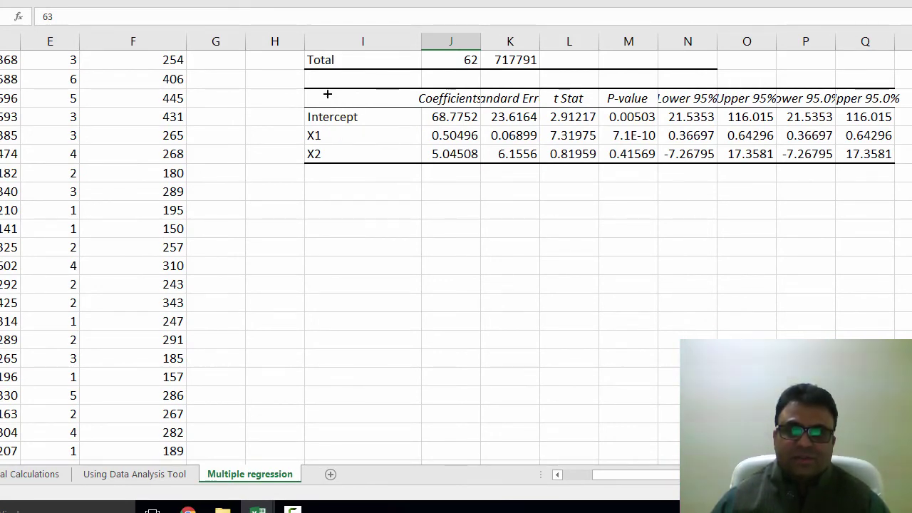
left_click(509, 265)
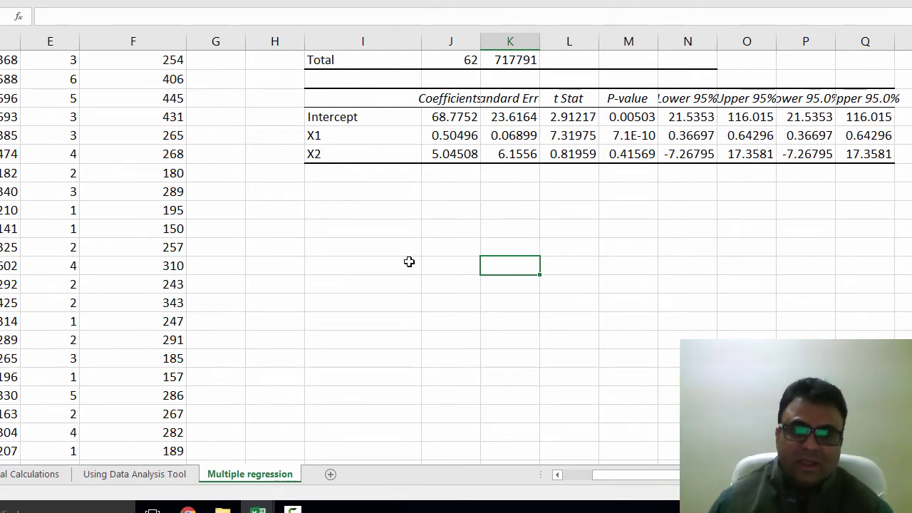
left_click(452, 119)
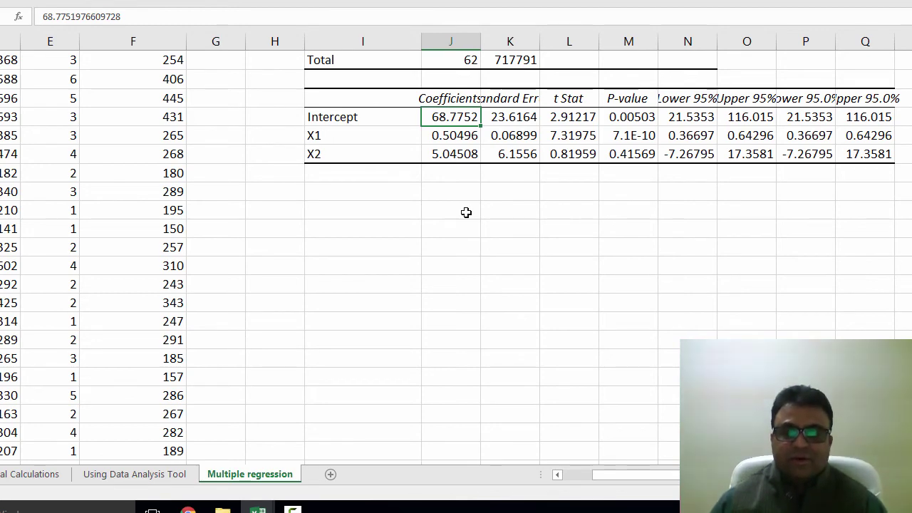
left_click(332, 140)
left_click(444, 137)
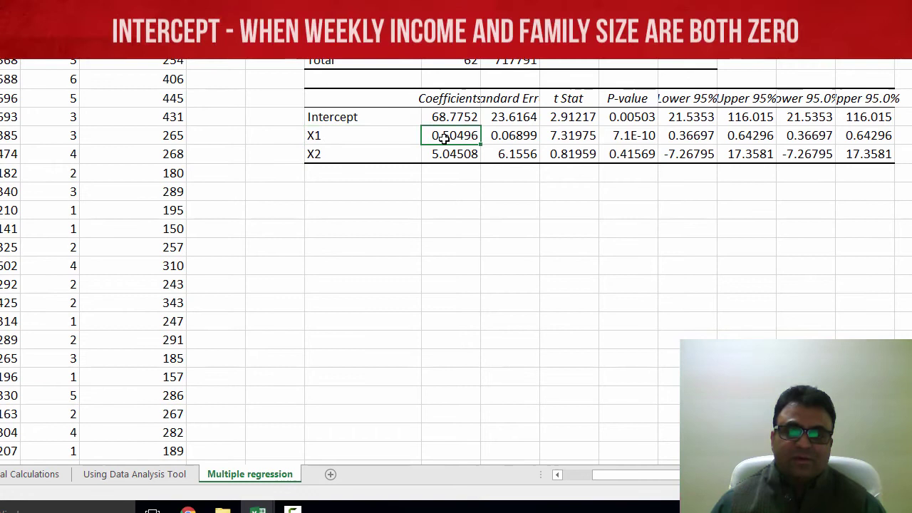
left_click(333, 156)
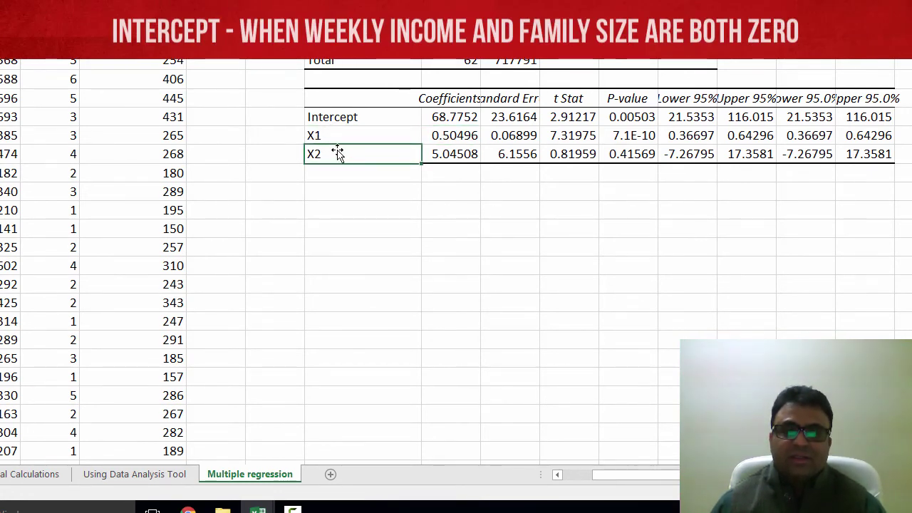
left_click(445, 120)
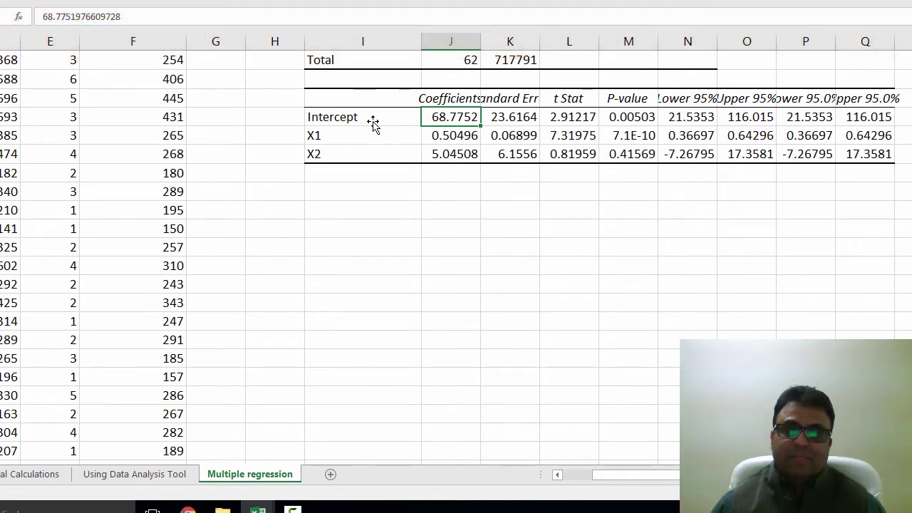
left_click(350, 135)
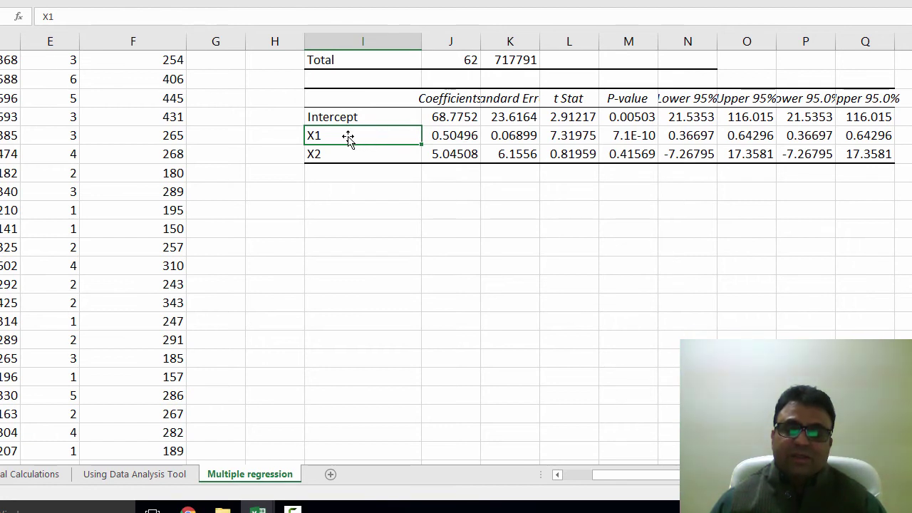
key("Right")
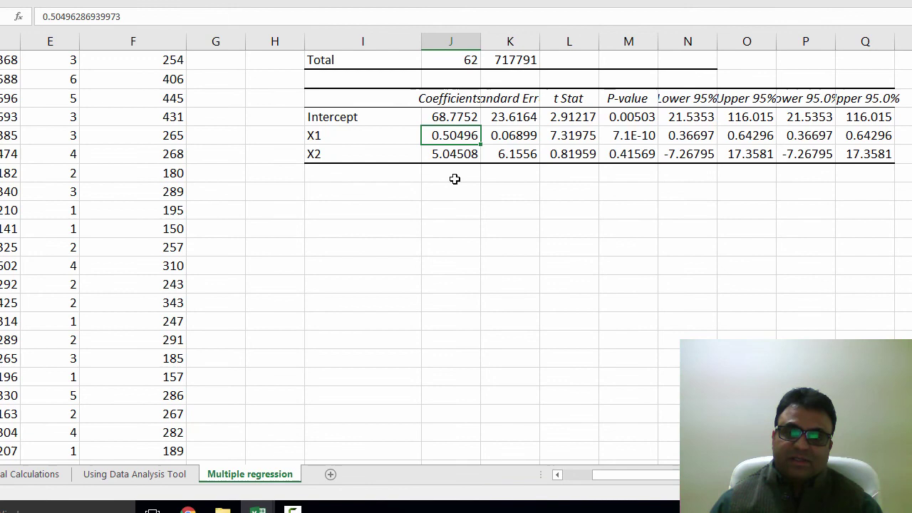
scroll(445, 271, "up", 1)
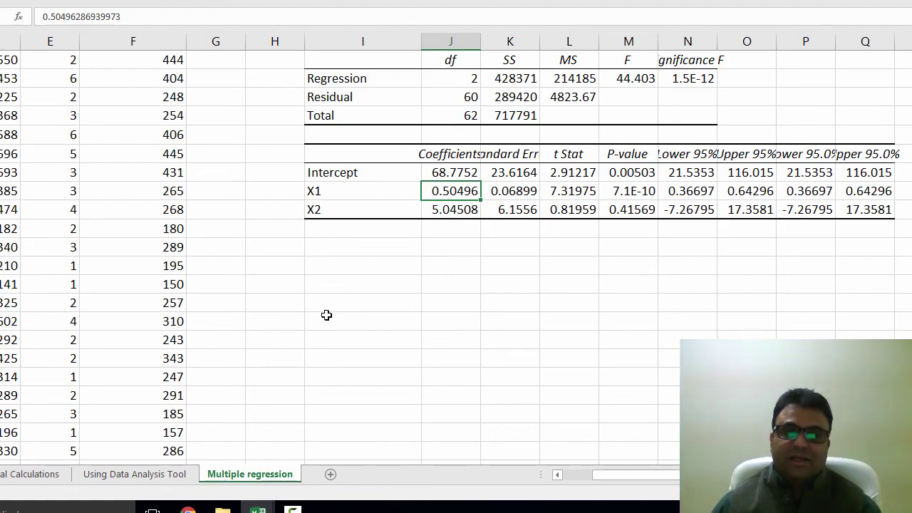
scroll(325, 315, "up", 7)
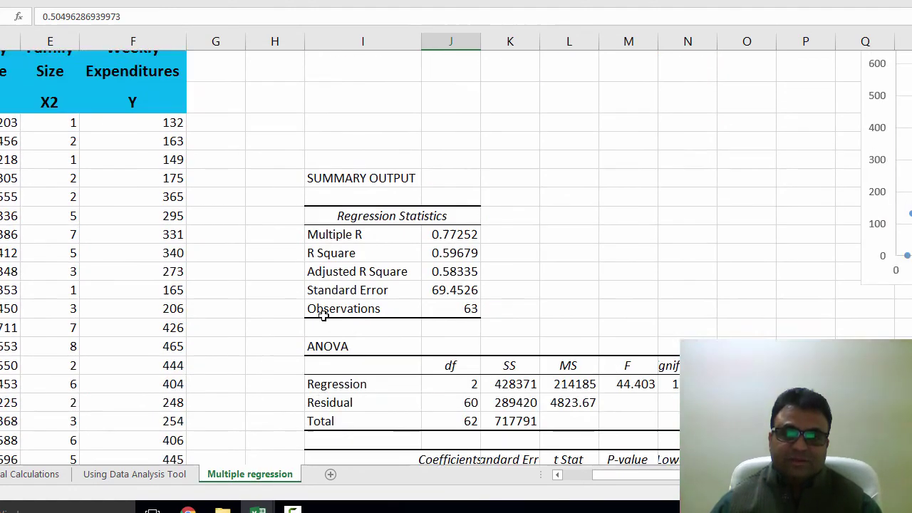